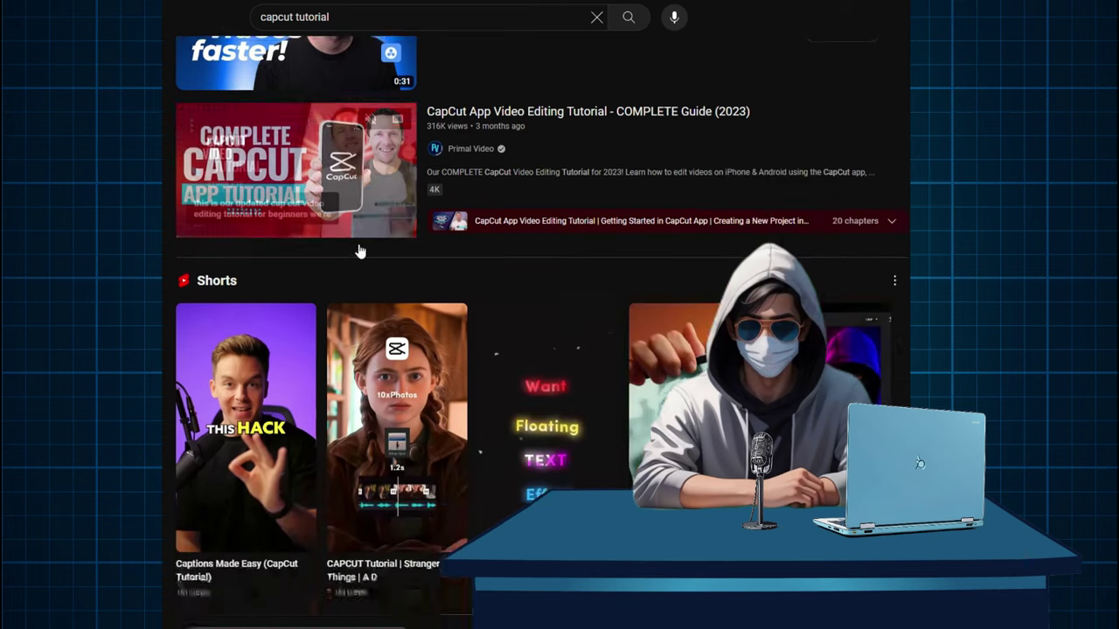
Add voice over (2).mp3 to the timeline
scroll(360, 250, "down", 12)
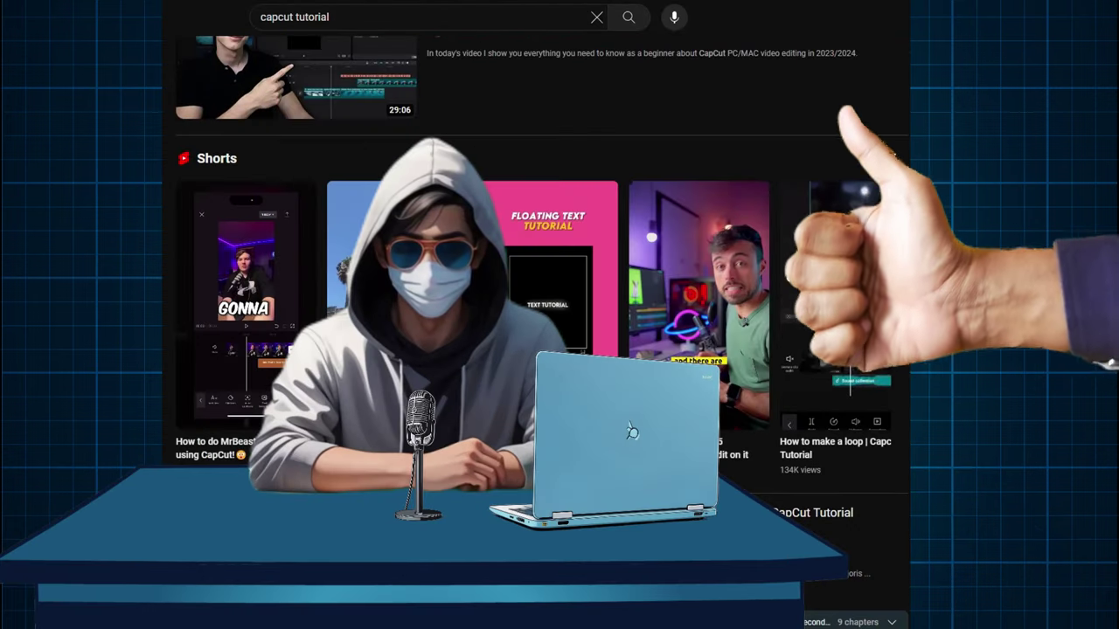
scroll(360, 251, "down", 15)
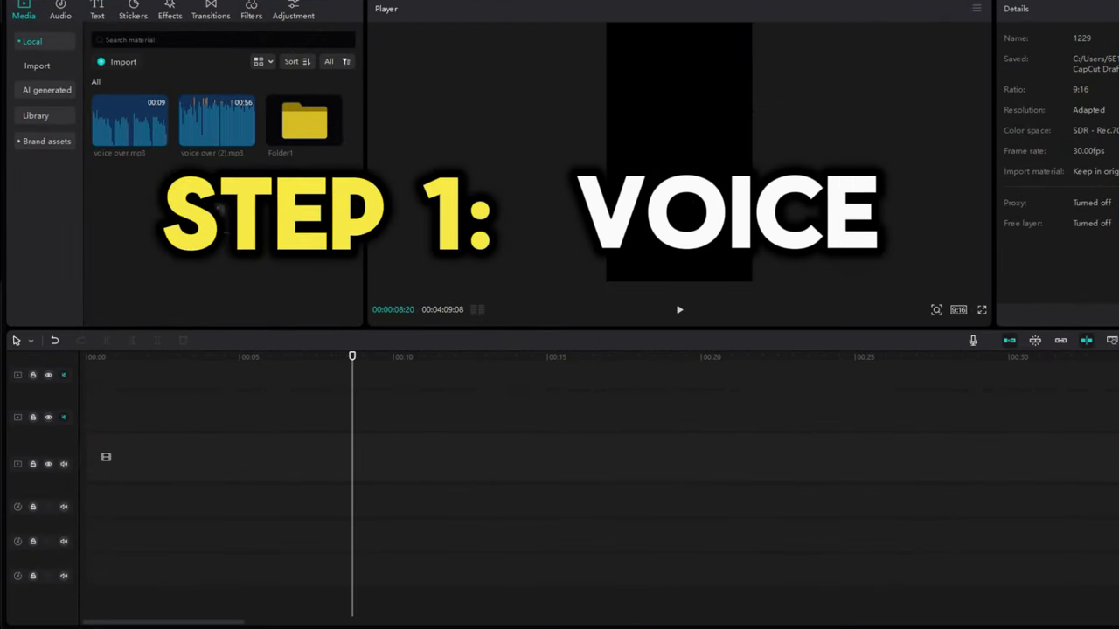
left_click_drag(219, 214, 83, 495)
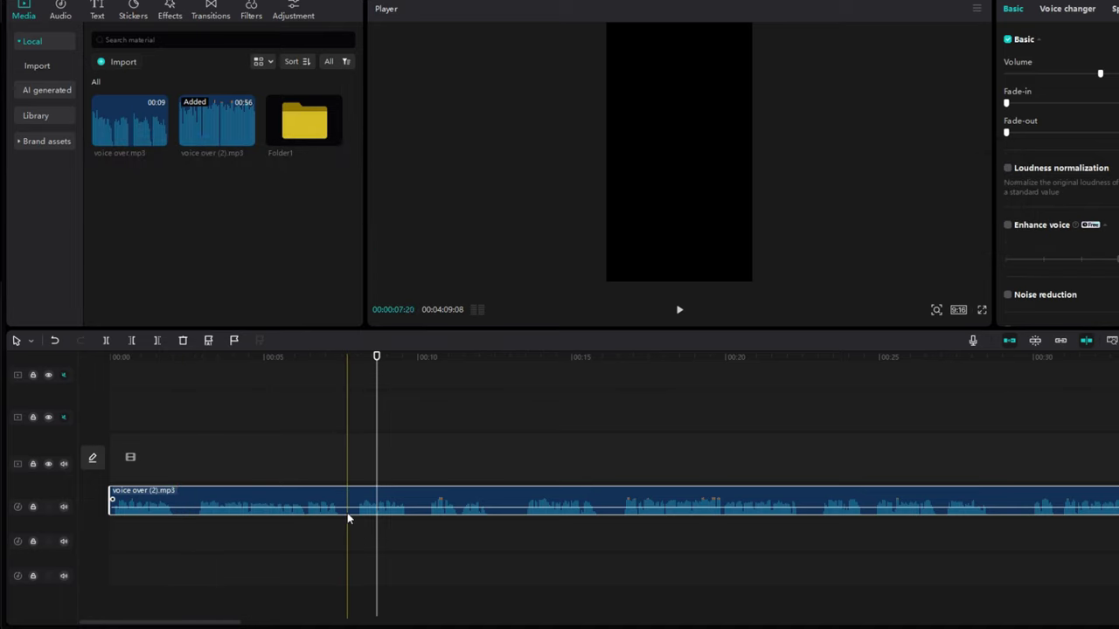
Split the voice clip at a pause, trim the silent start, and join the pieces tightly
key("ctrl+b")
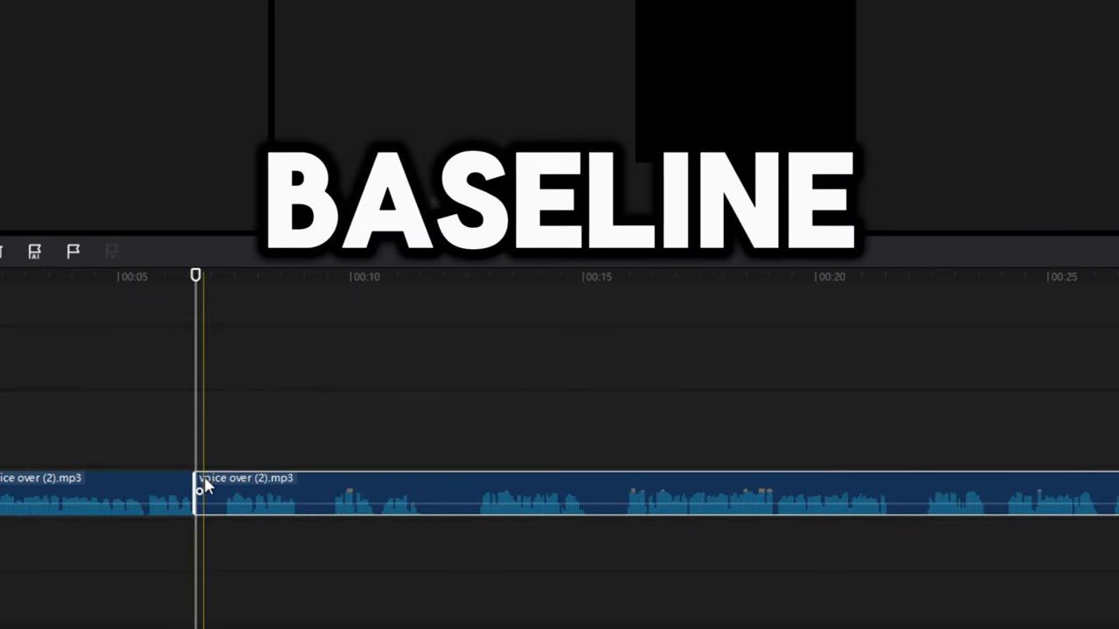
left_click_drag(317, 492, 338, 491)
left_click_drag(229, 490, 200, 490)
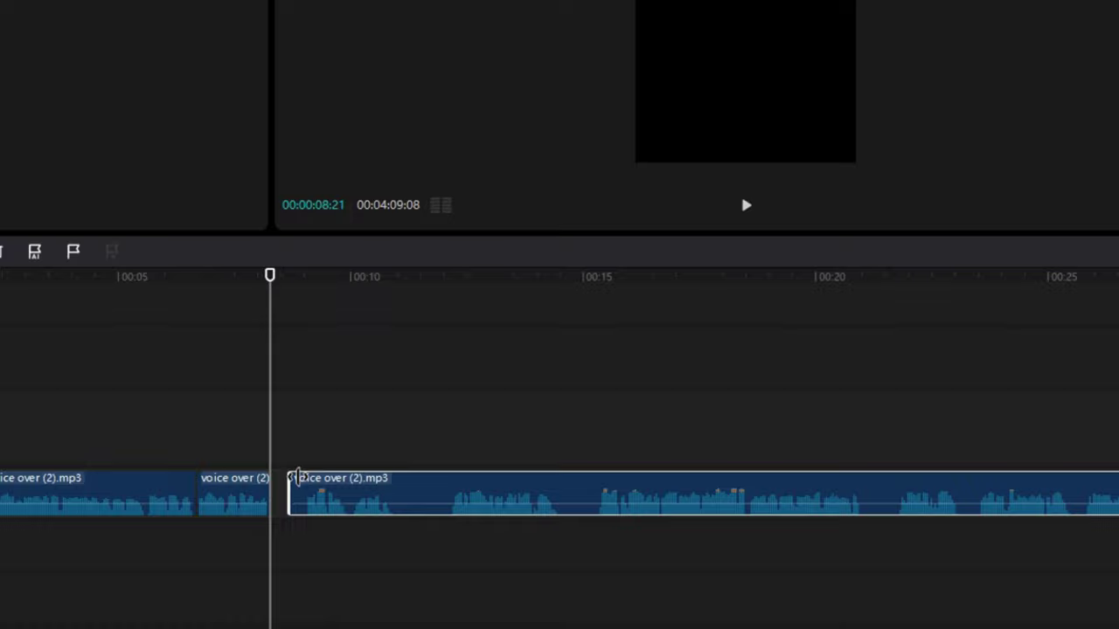
left_click_drag(297, 477, 315, 539)
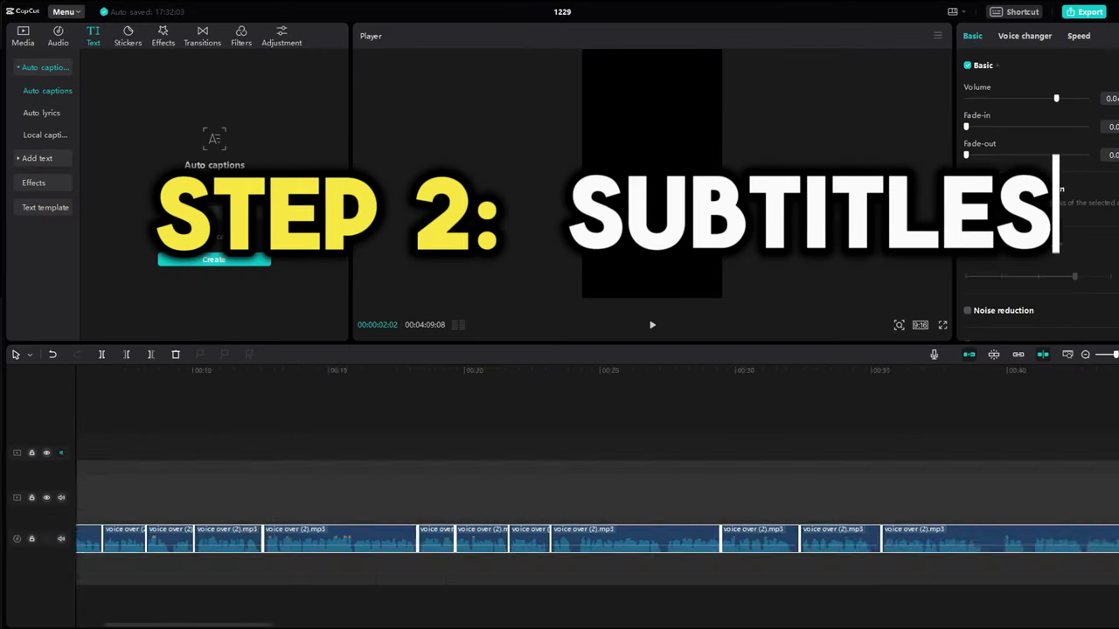
Review the English captions, selecting the 'two Polish soldiers' and 'found this bear cub' clips
left_click_drag(173, 626, 275, 626)
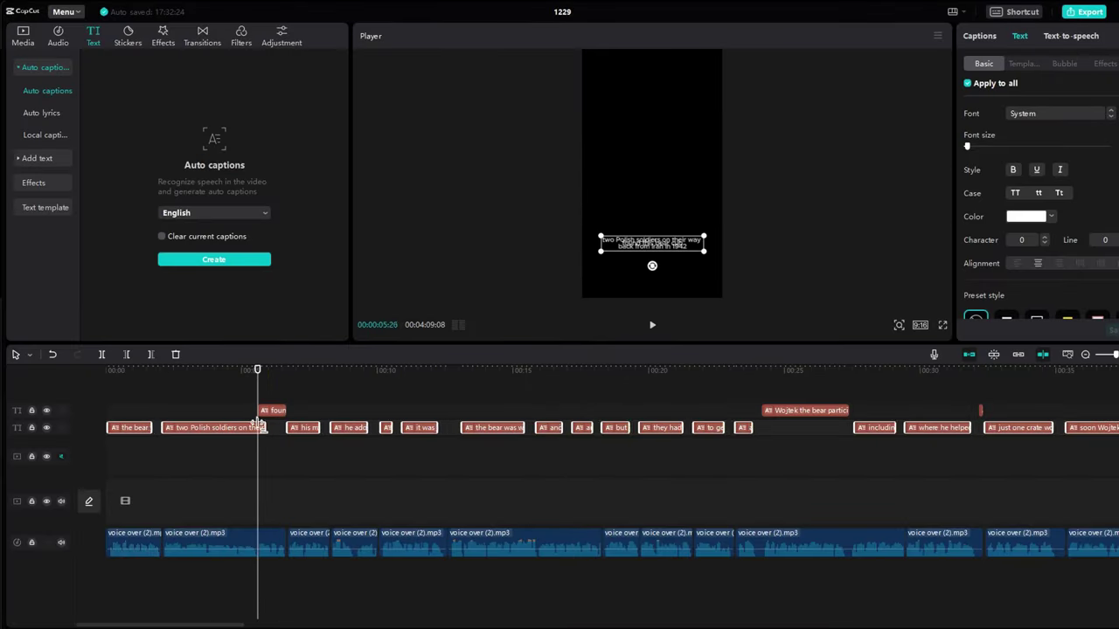
left_click(262, 426)
left_click_drag(286, 369, 447, 369)
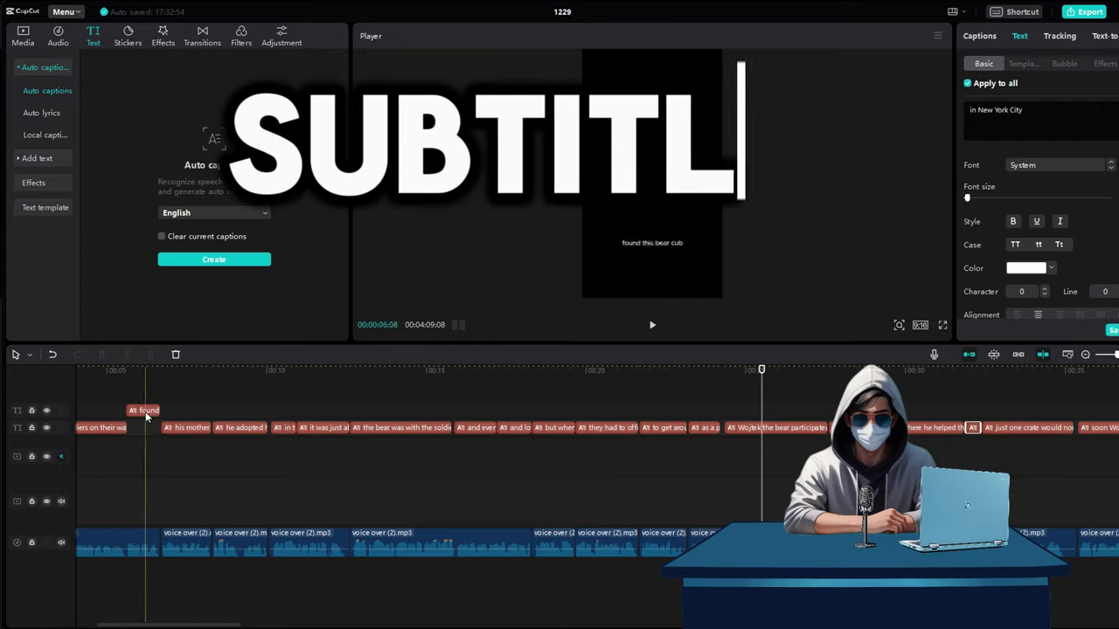
left_click(131, 410)
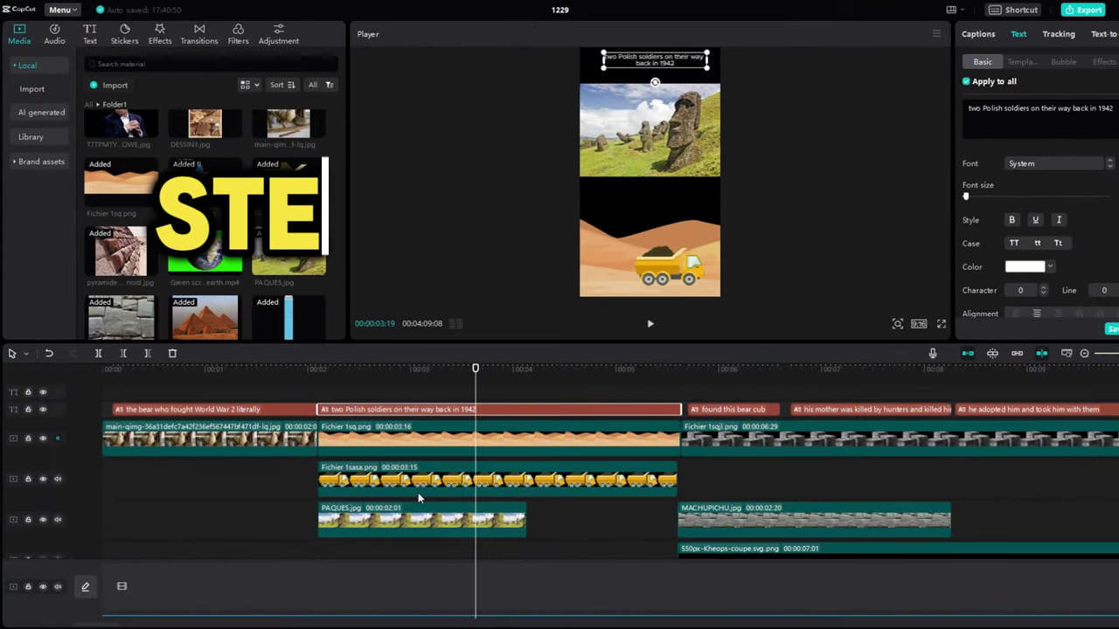
Position the Easter Island image over the desert scene and align it
left_click(442, 485)
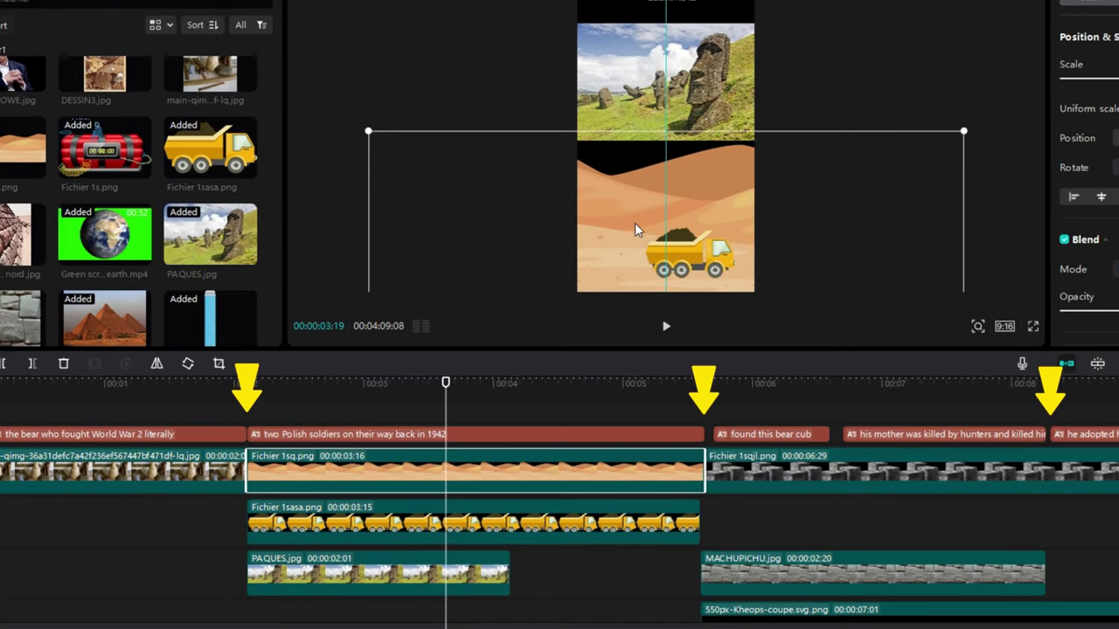
left_click_drag(638, 105, 639, 158)
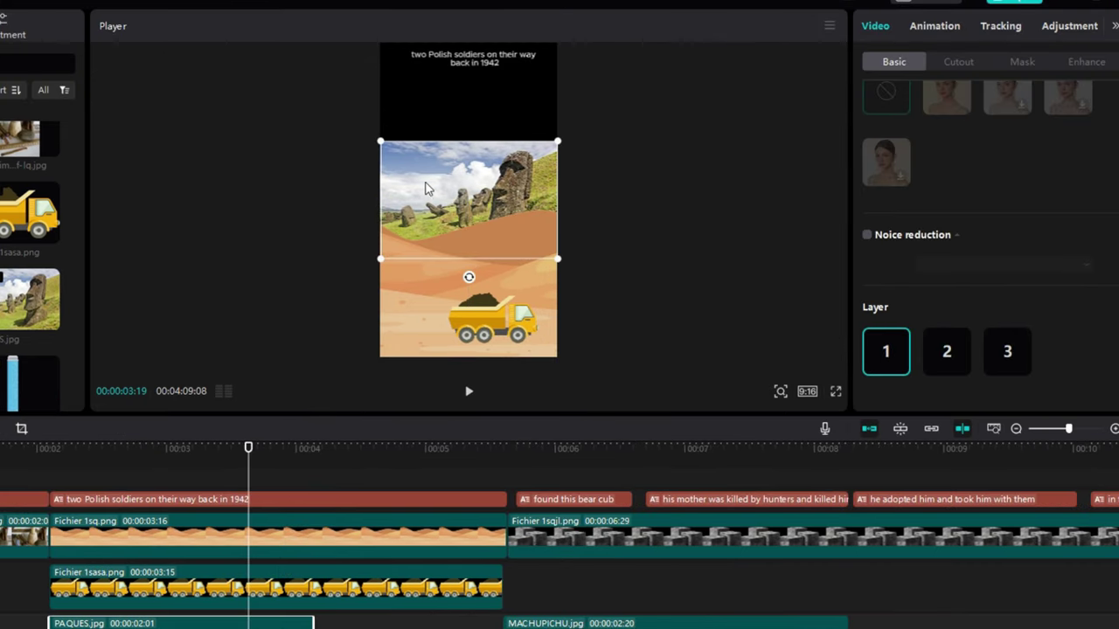
left_click_drag(426, 189, 427, 178)
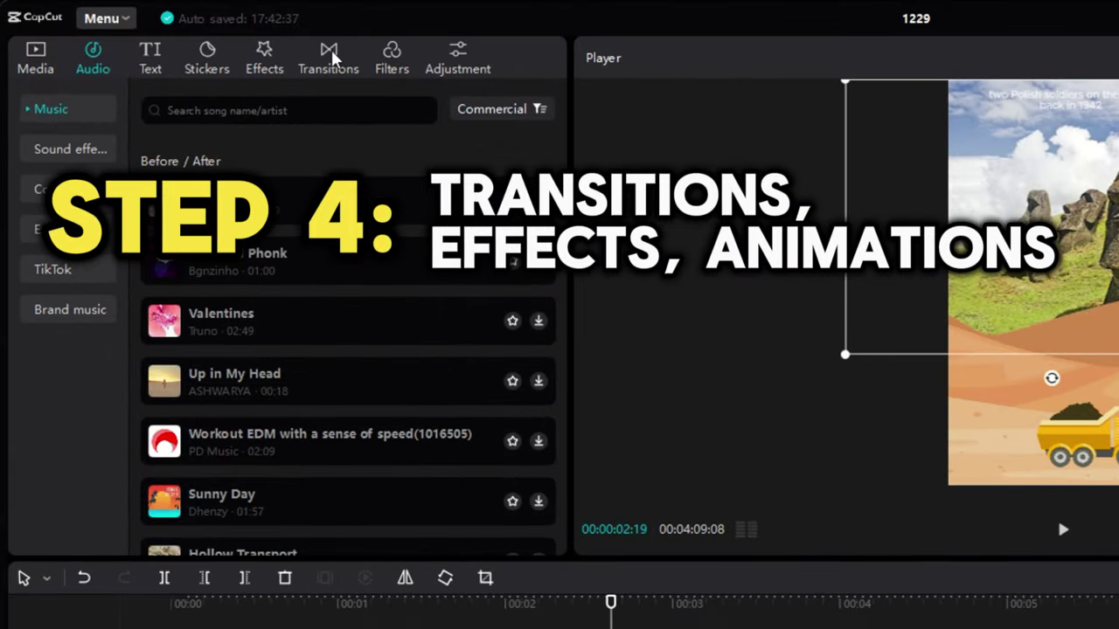
Browse the Camera and Blur transition categories
left_click(330, 59)
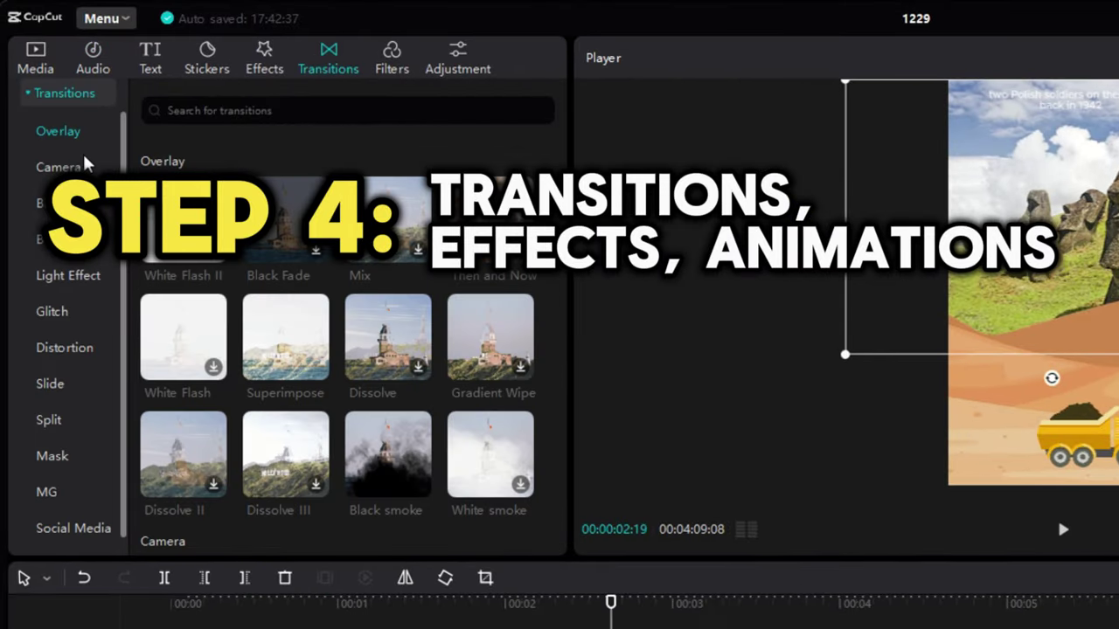
left_click(55, 168)
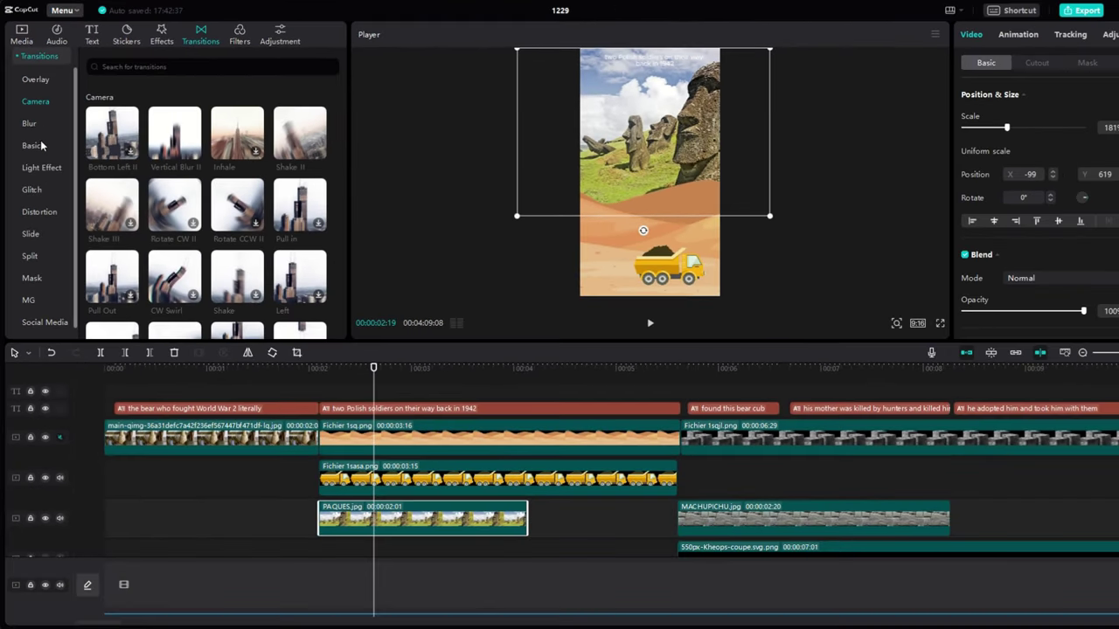
left_click(35, 124)
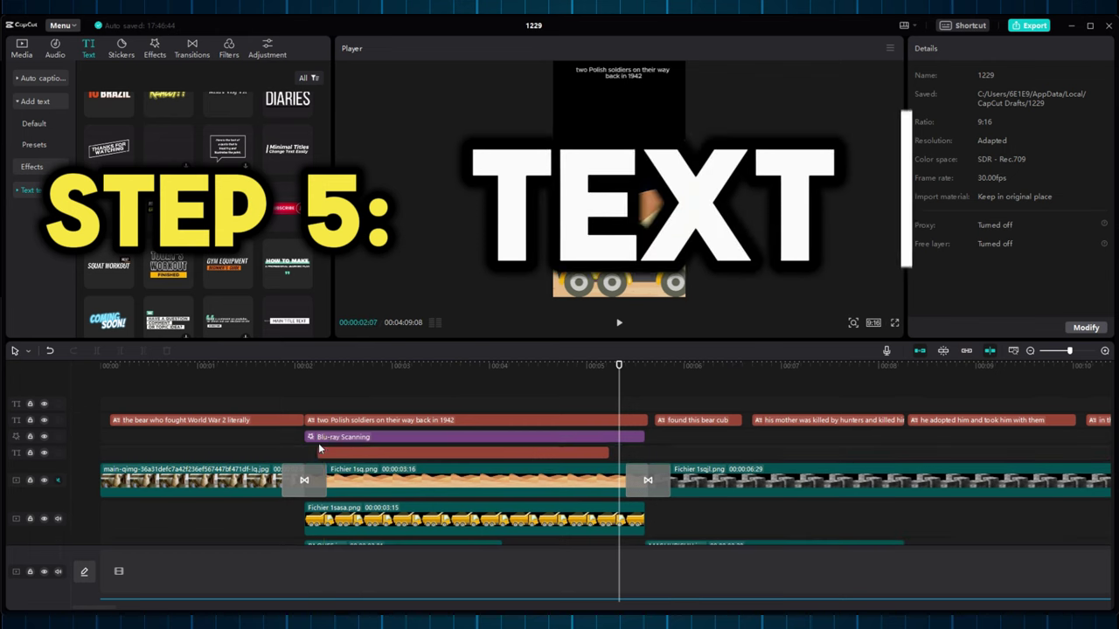
Trim the HOW TO TRAIN & SHOOT title clip so it starts at the playhead
left_click(319, 448)
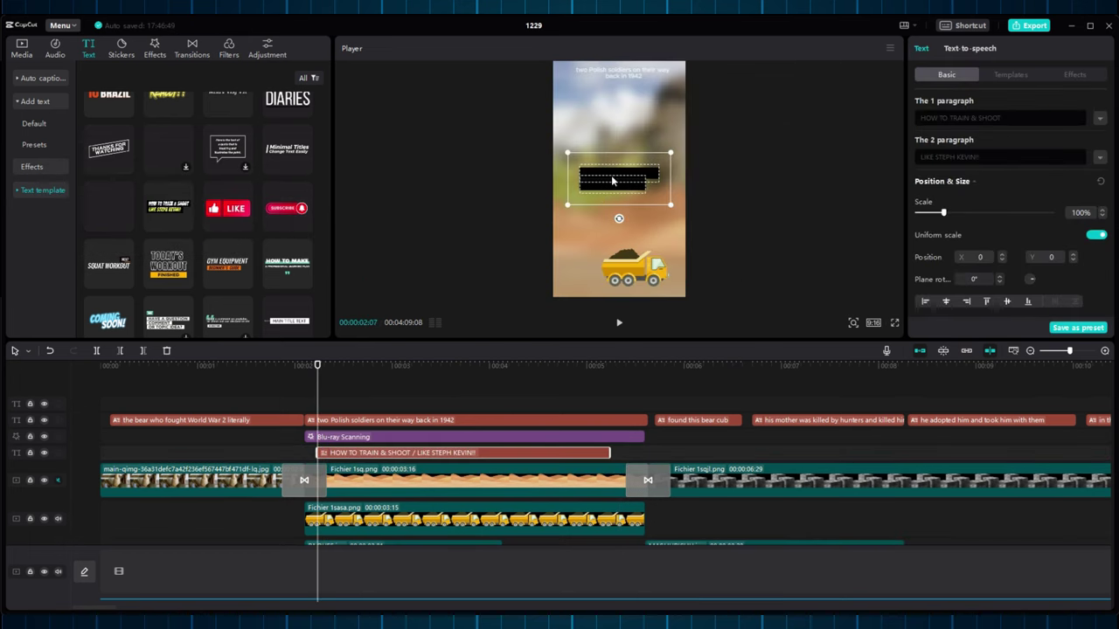
left_click(440, 392)
left_click(610, 179)
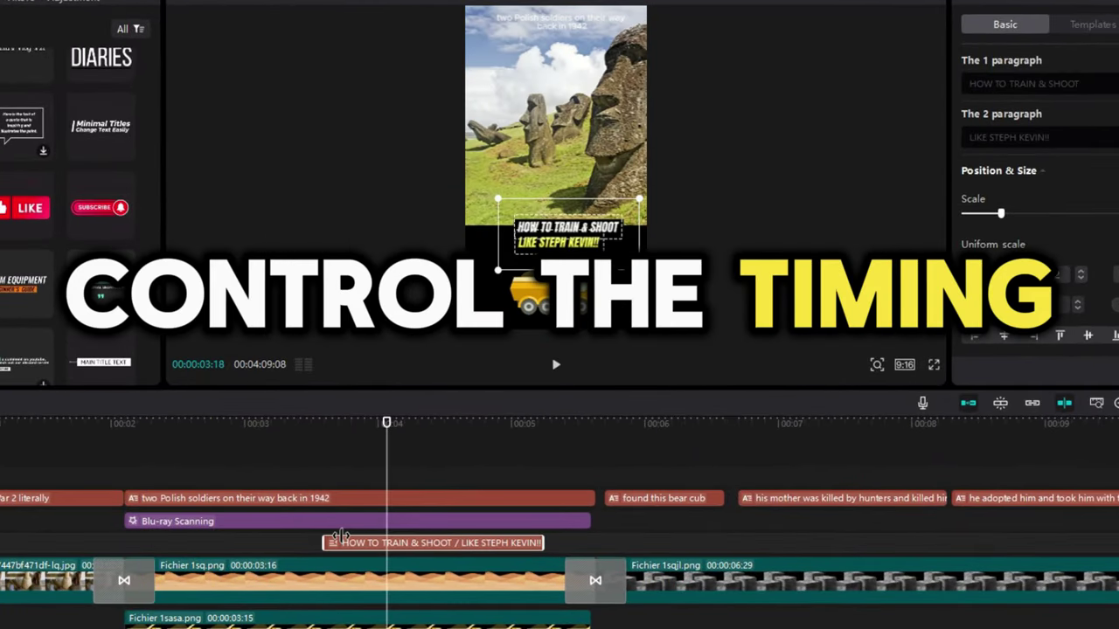
left_click_drag(150, 547, 386, 543)
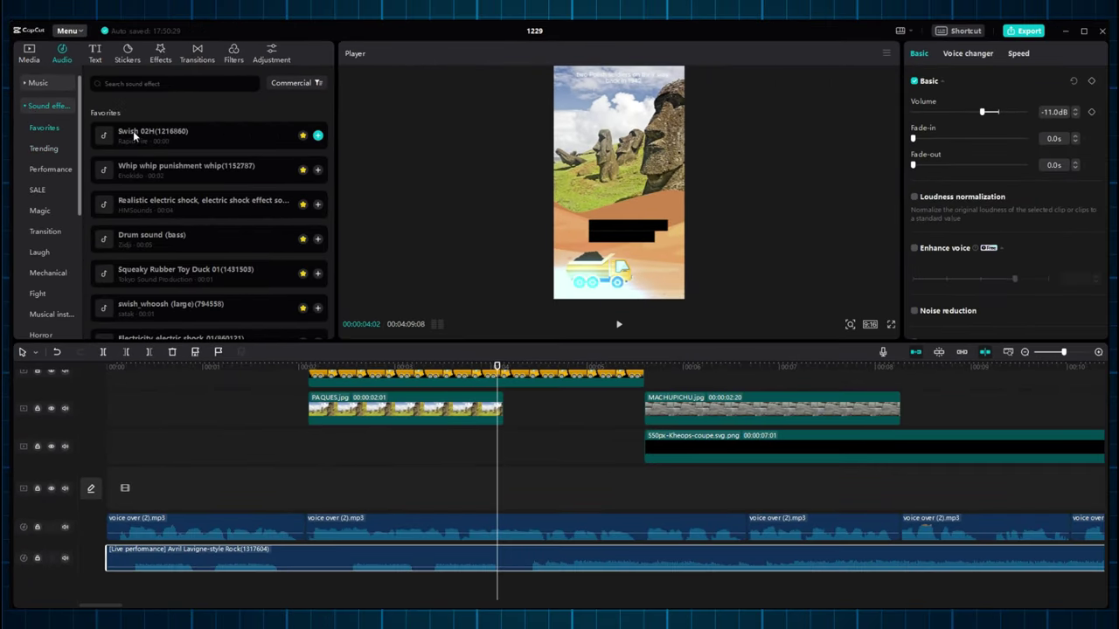
Place the Swish 02H sound effect on the bottom audio track
left_click_drag(125, 138, 231, 172)
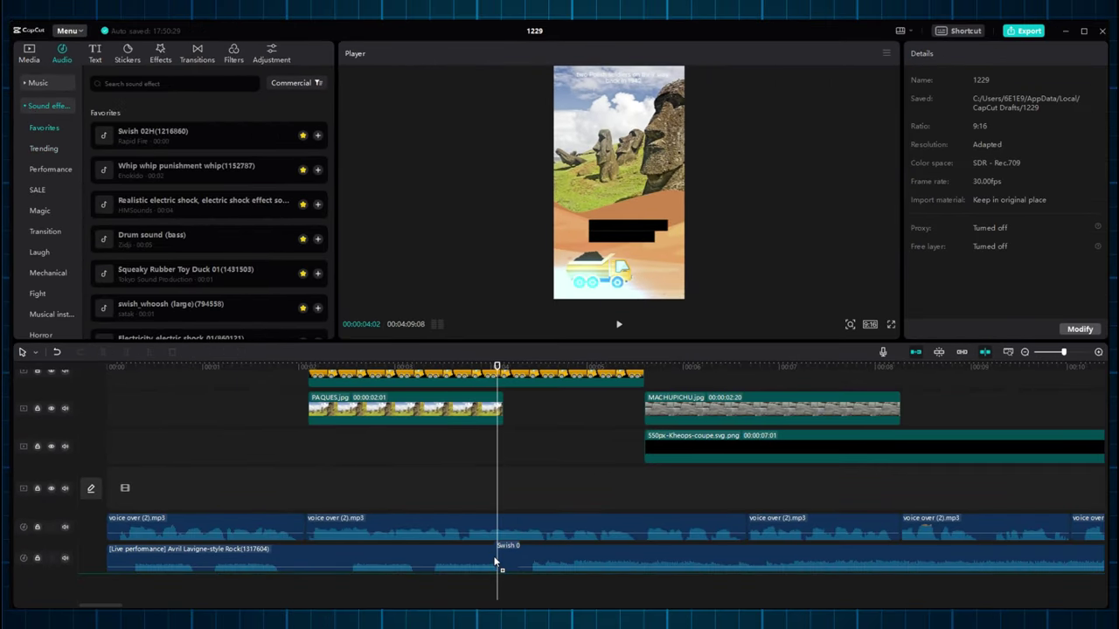
left_click_drag(490, 593, 493, 594)
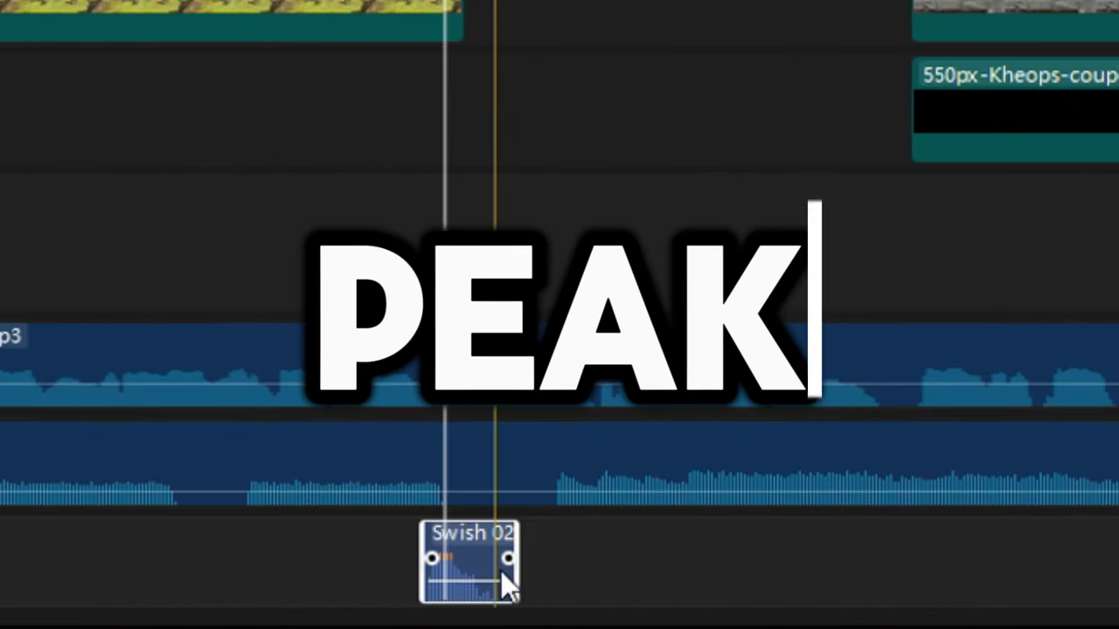
scroll(493, 594, "up", 3, "ctrl")
scroll(493, 570, "up", 2)
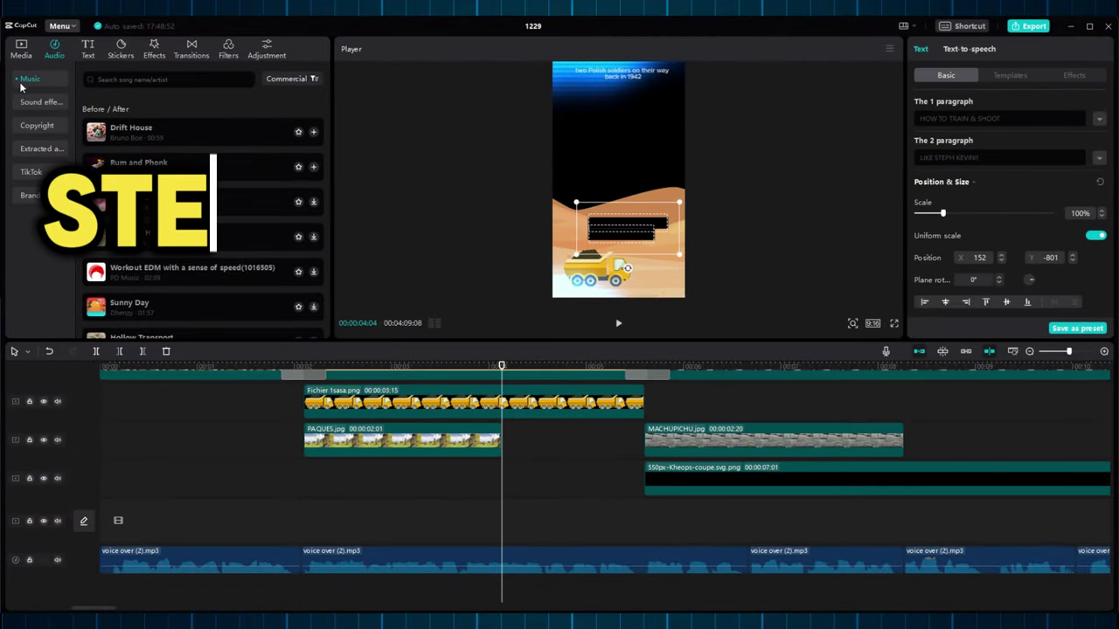
List the songs in the Iconic Echoes music category
left_click(22, 85)
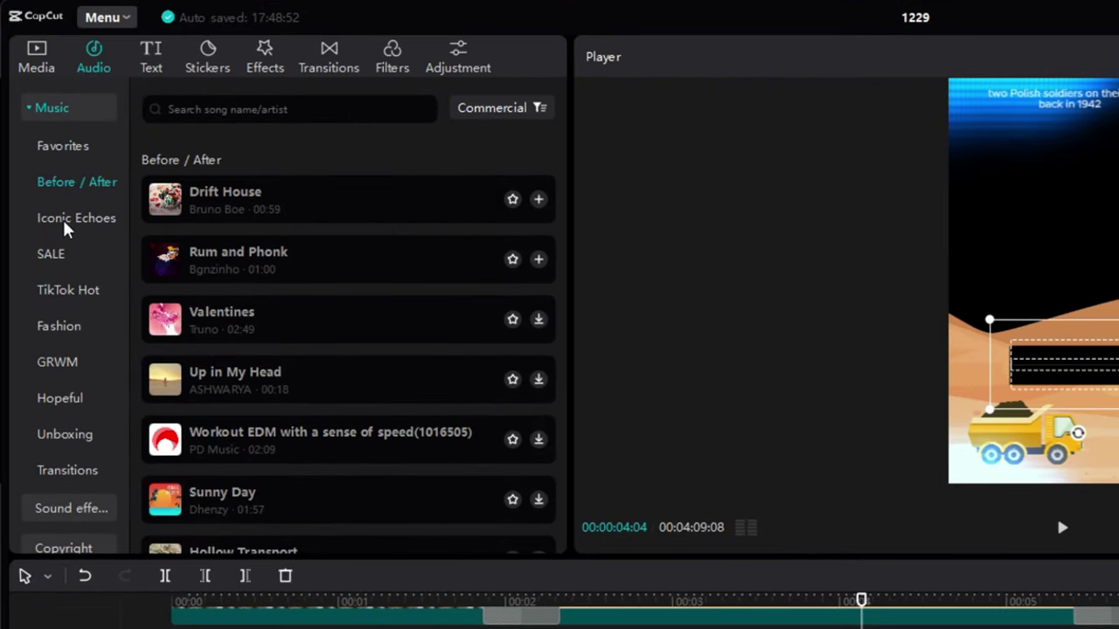
left_click(66, 221)
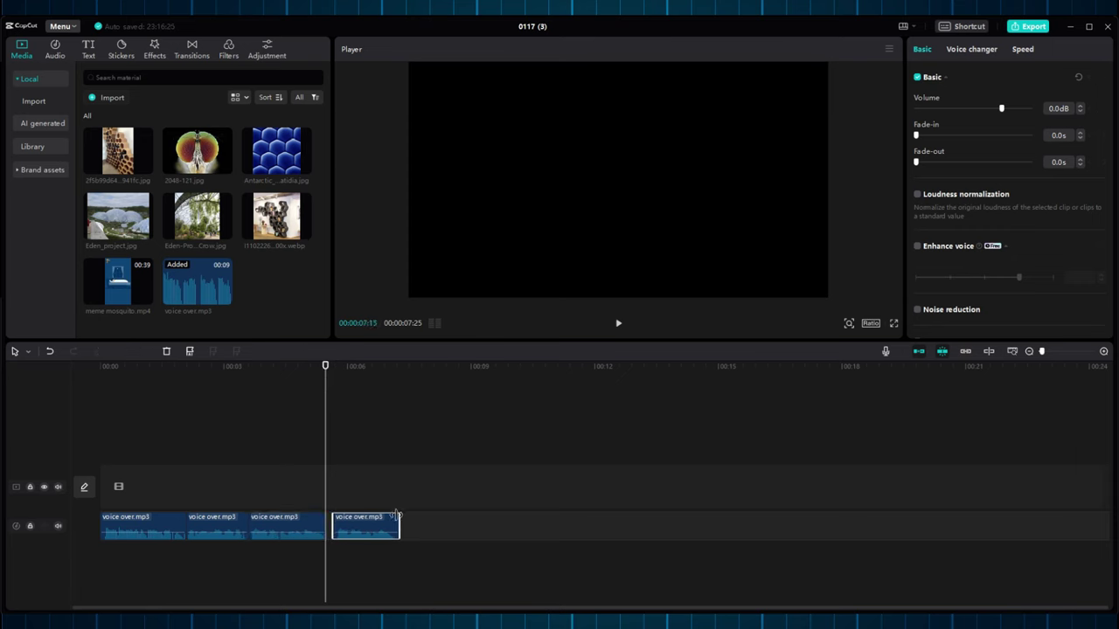
Close the gap before the last voice clip and generate auto captions
left_click_drag(396, 517, 389, 518)
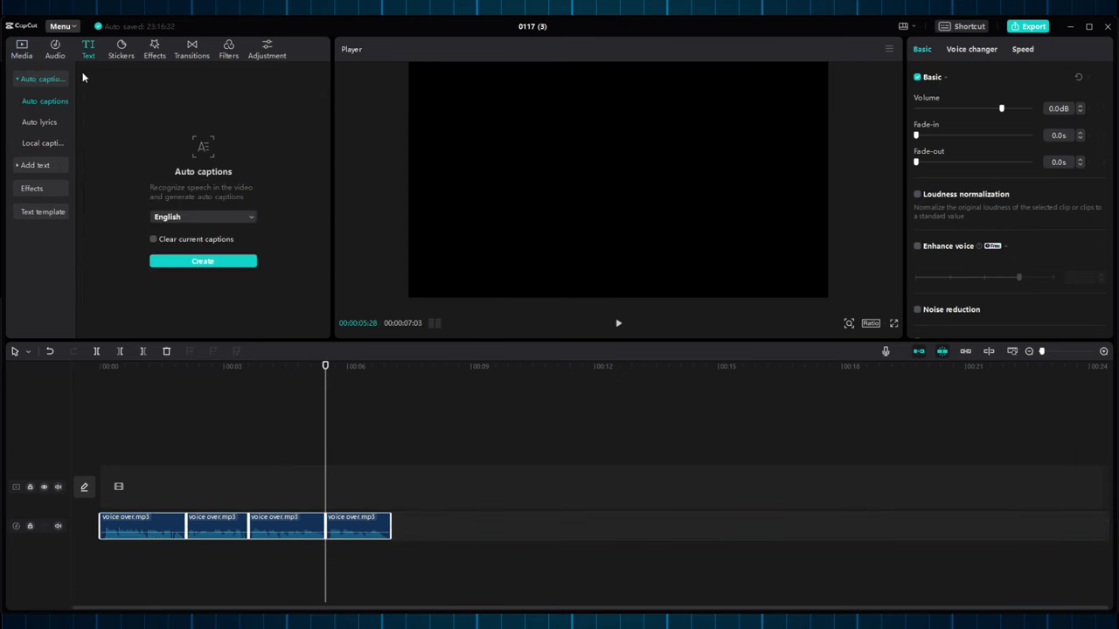
left_click(203, 260)
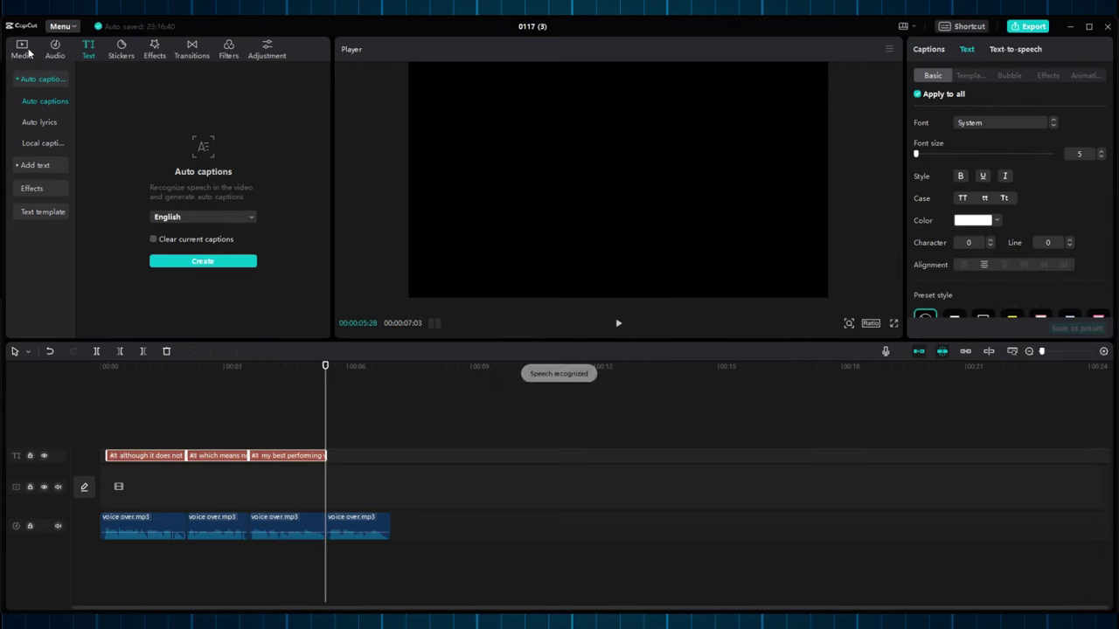
left_click(22, 50)
Stretch the last caption and third image clip to the audio's end, then adjust animation
left_click_drag(325, 455, 389, 455)
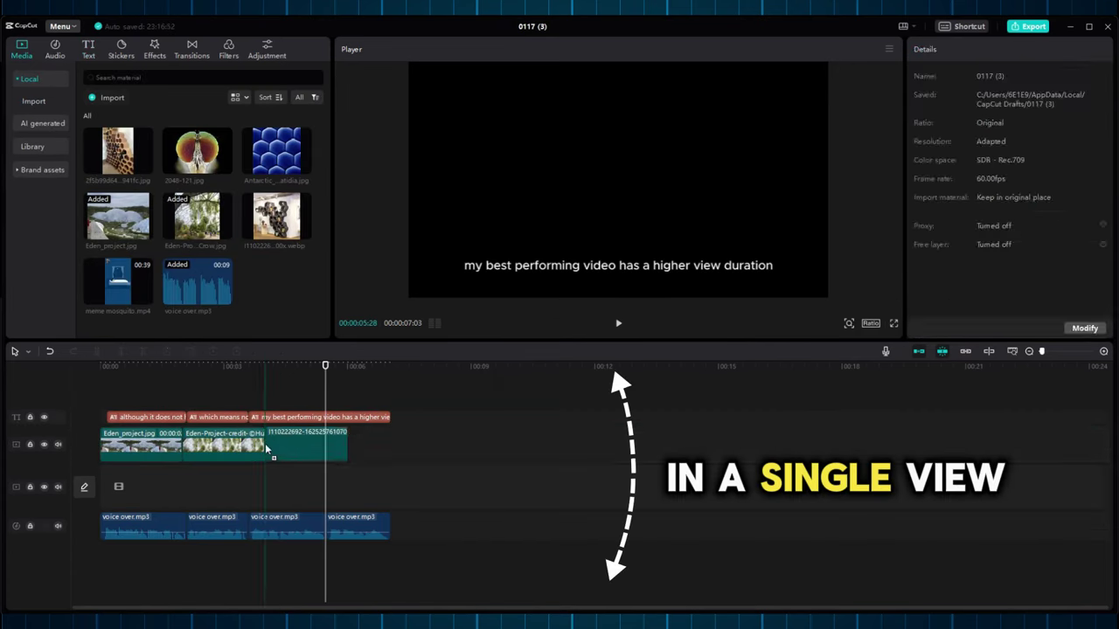
left_click_drag(267, 449, 390, 448)
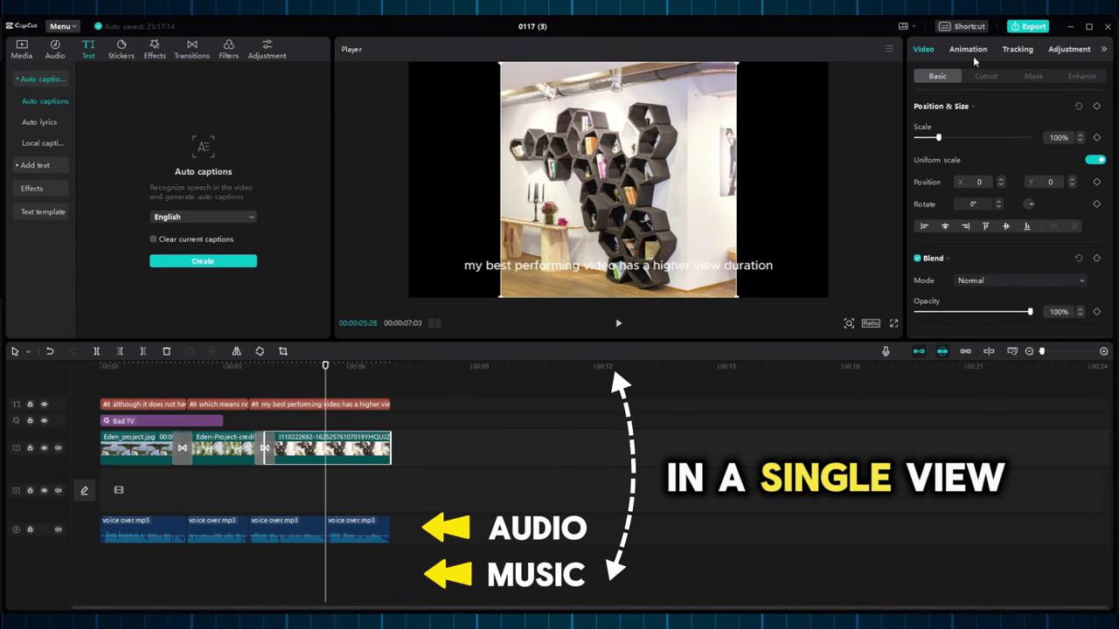
left_click(970, 51)
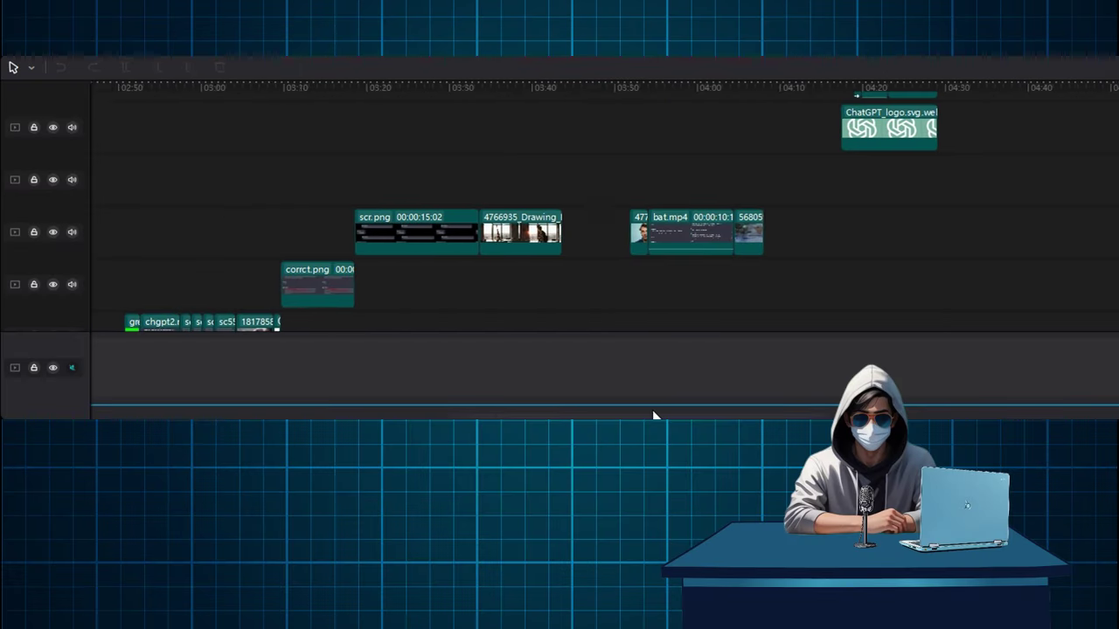
left_click_drag(656, 415, 305, 254)
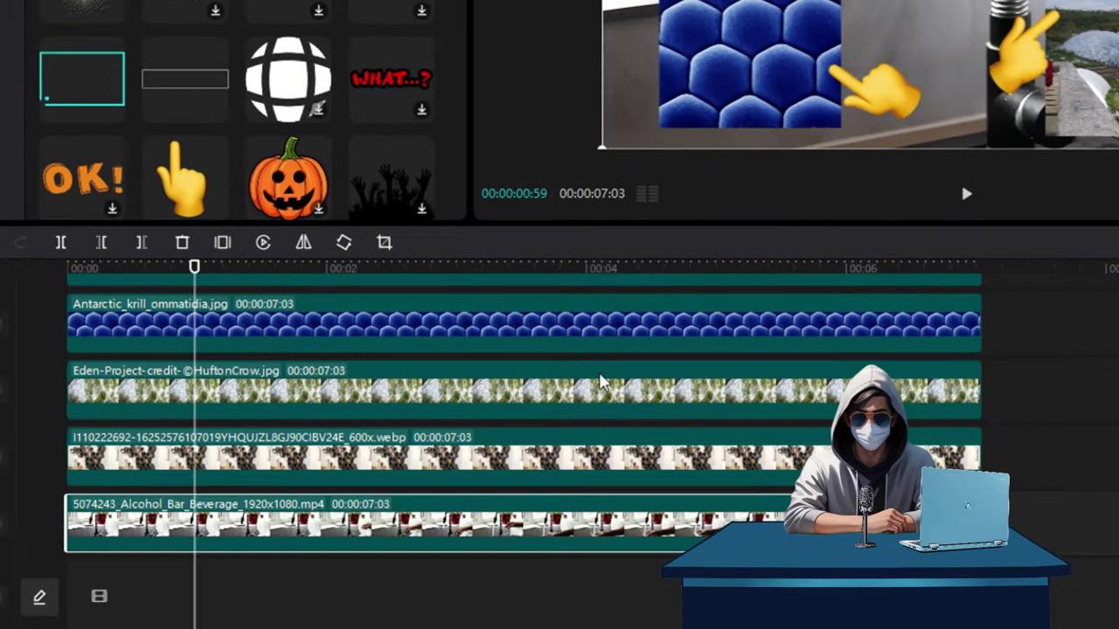
Combine all stacked clips into one compound clip and play back to compare the animation
scroll(395, 461, "down", 2)
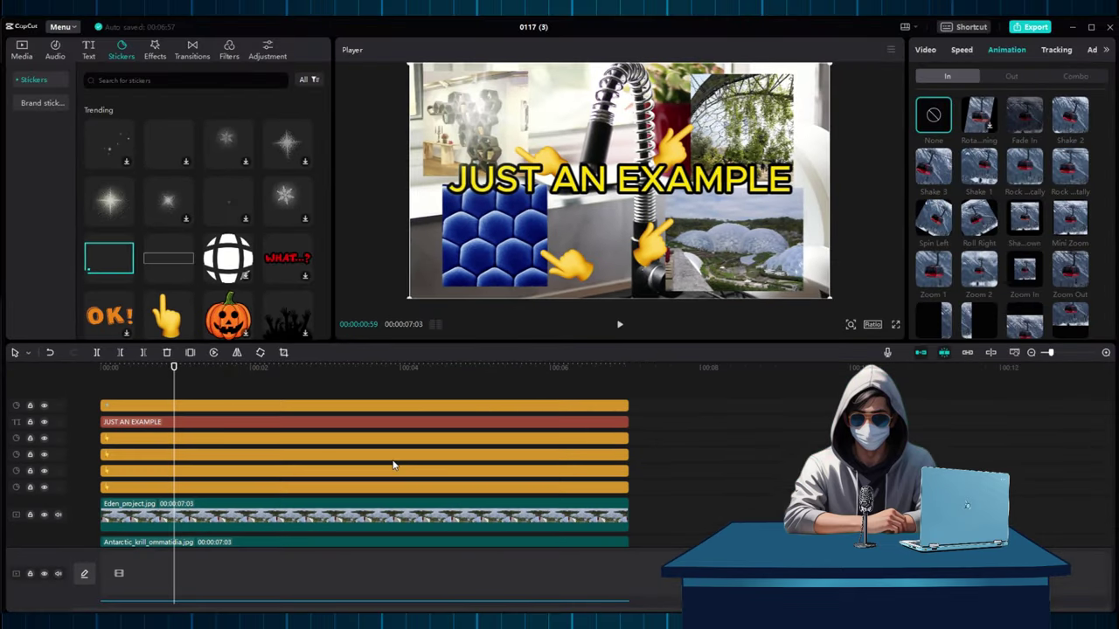
left_click(267, 520)
key("ctrl+a")
right_click(266, 520)
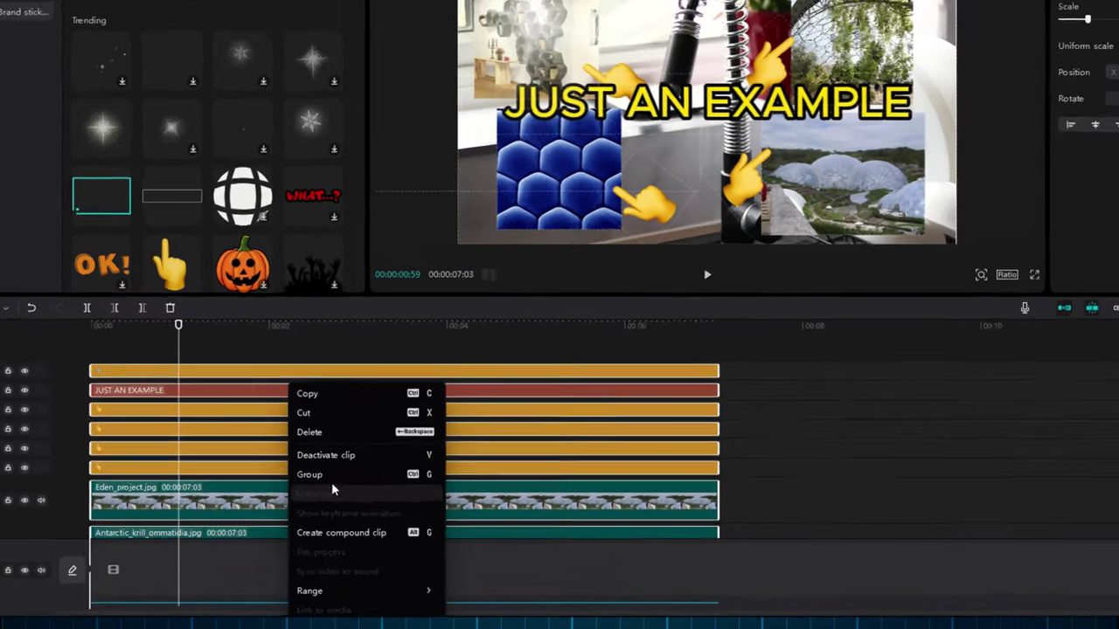
left_click(315, 540)
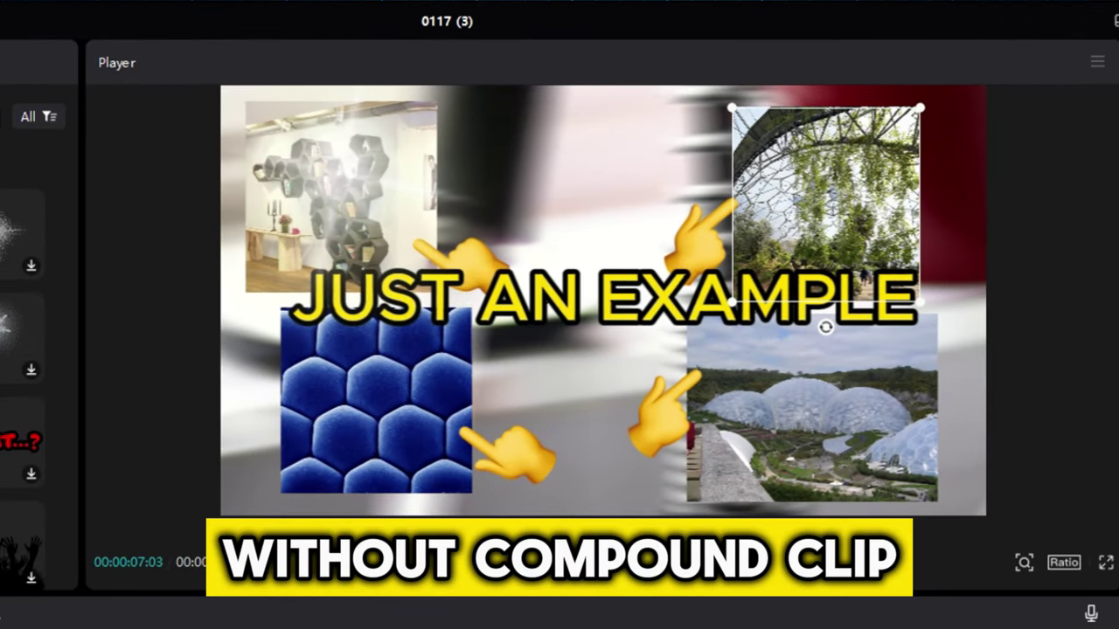
key("space")
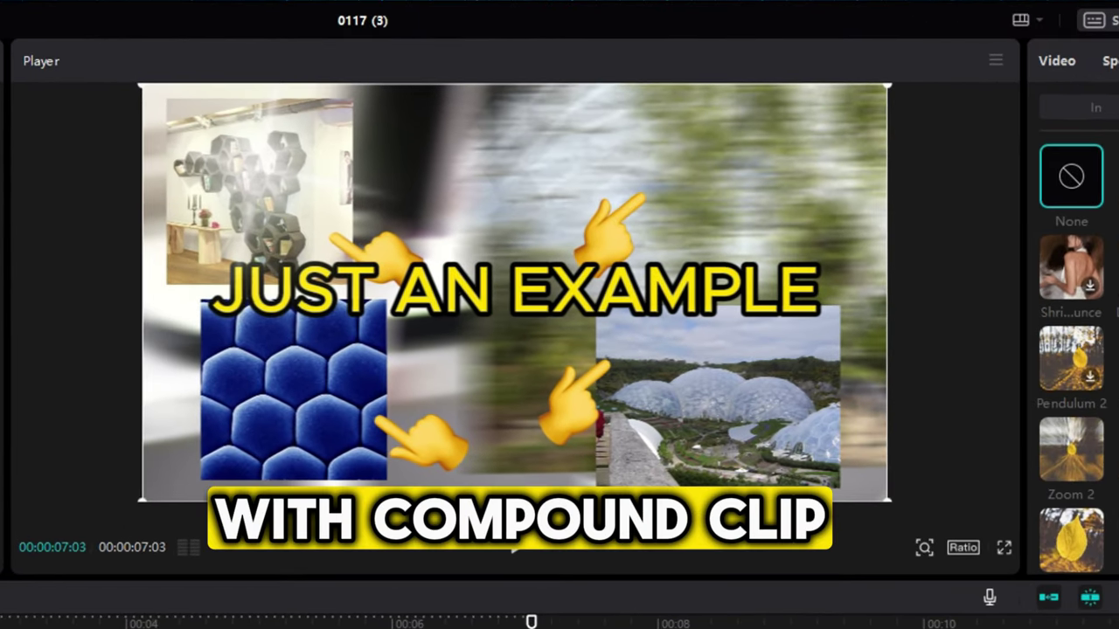
key("space")
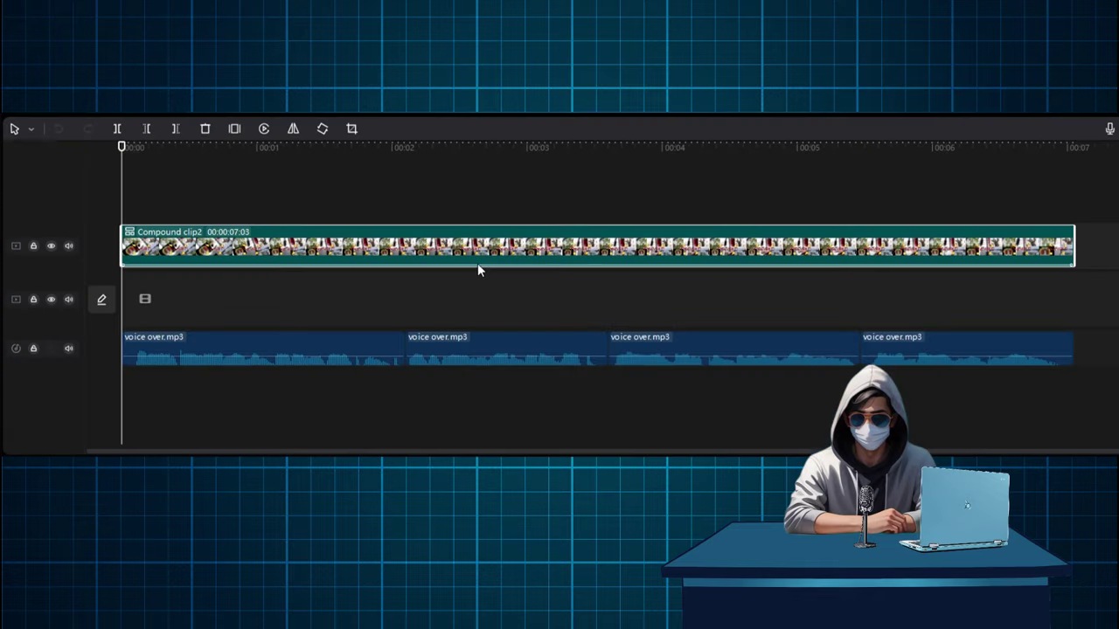
Undo the compound clip to restore its separate tracks
right_click(492, 285)
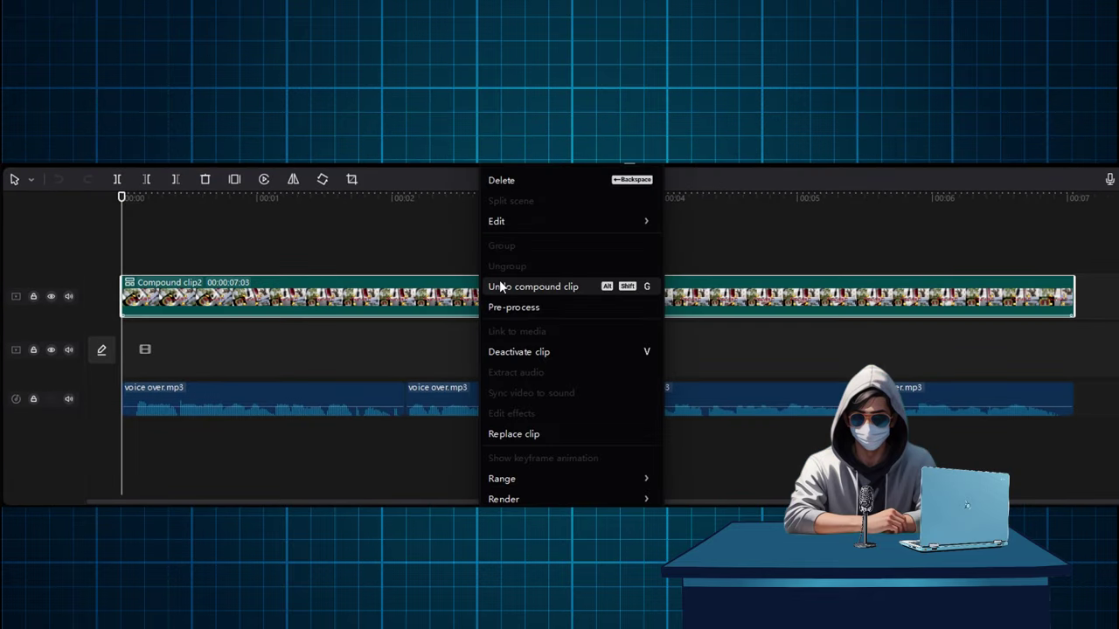
left_click(536, 285)
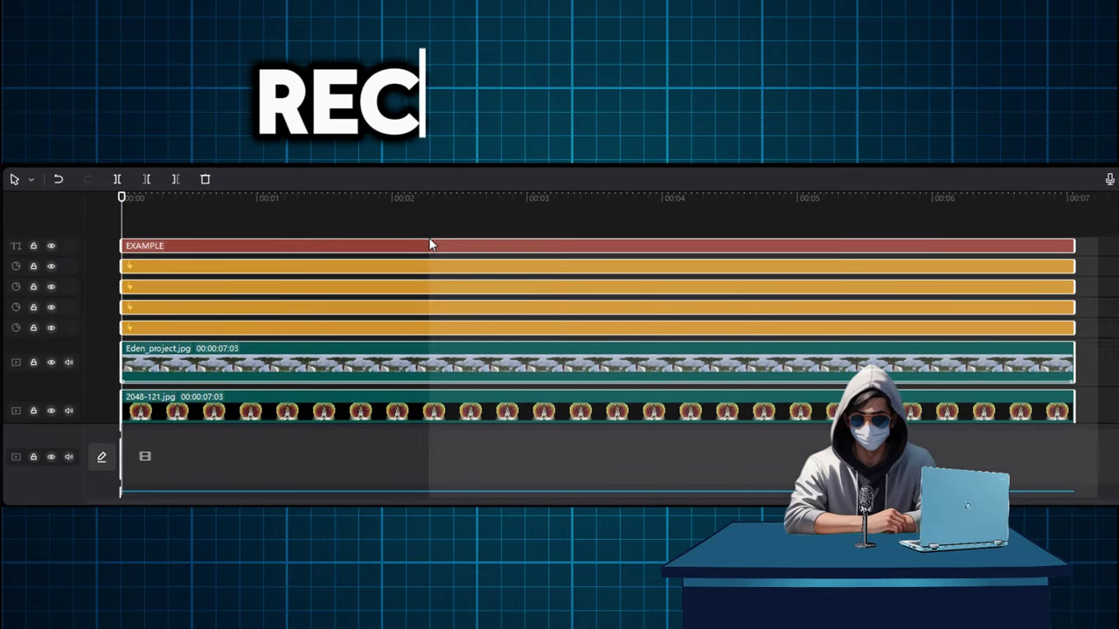
right_click(555, 262)
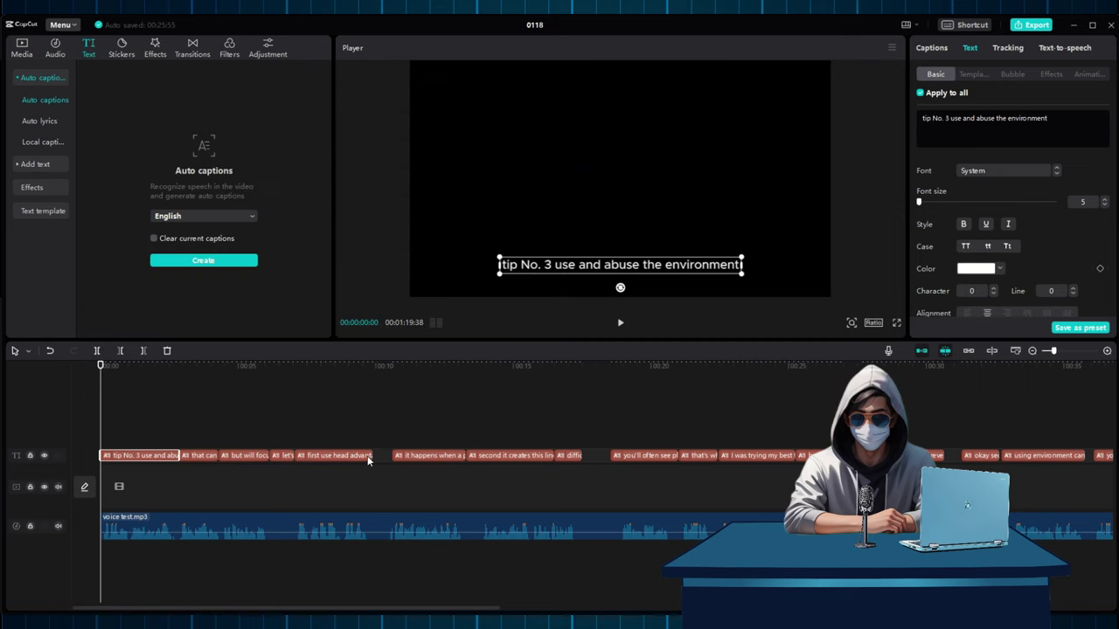
Extend the first and 'difficult to hit' captions to close gaps, and split off 'tip No. 3'
left_click_drag(378, 457, 392, 457)
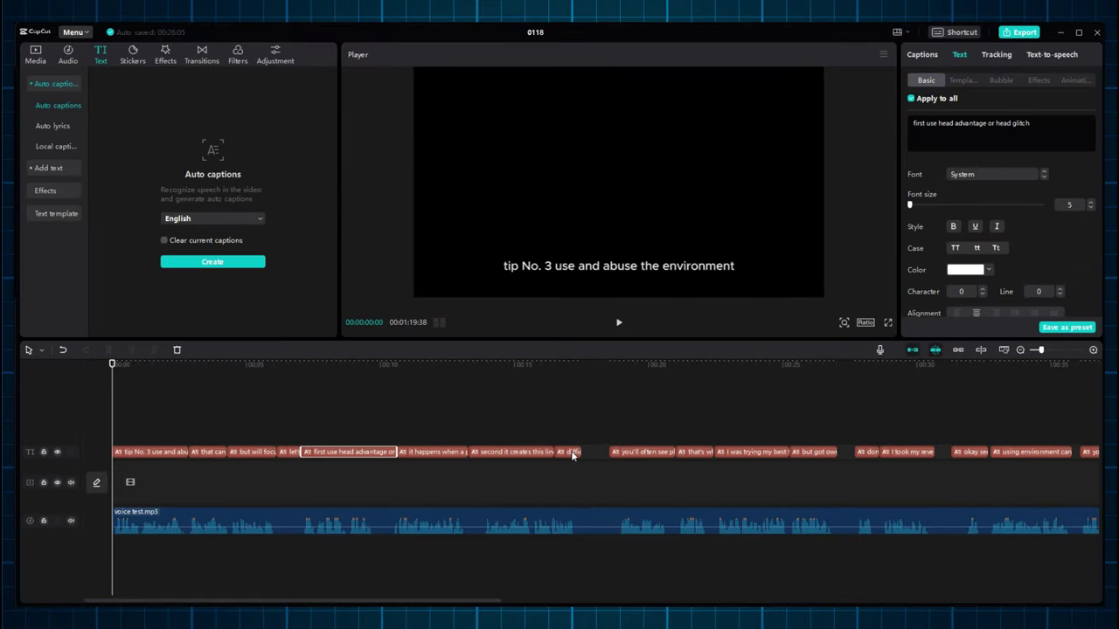
left_click_drag(584, 452, 600, 452)
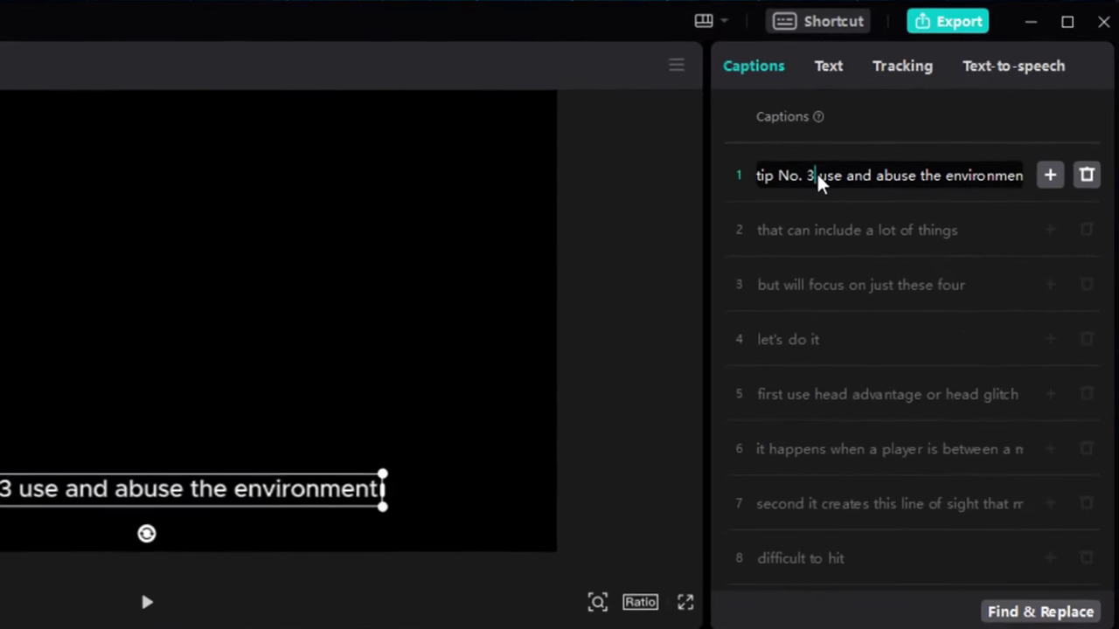
left_click(964, 105)
key("Return")
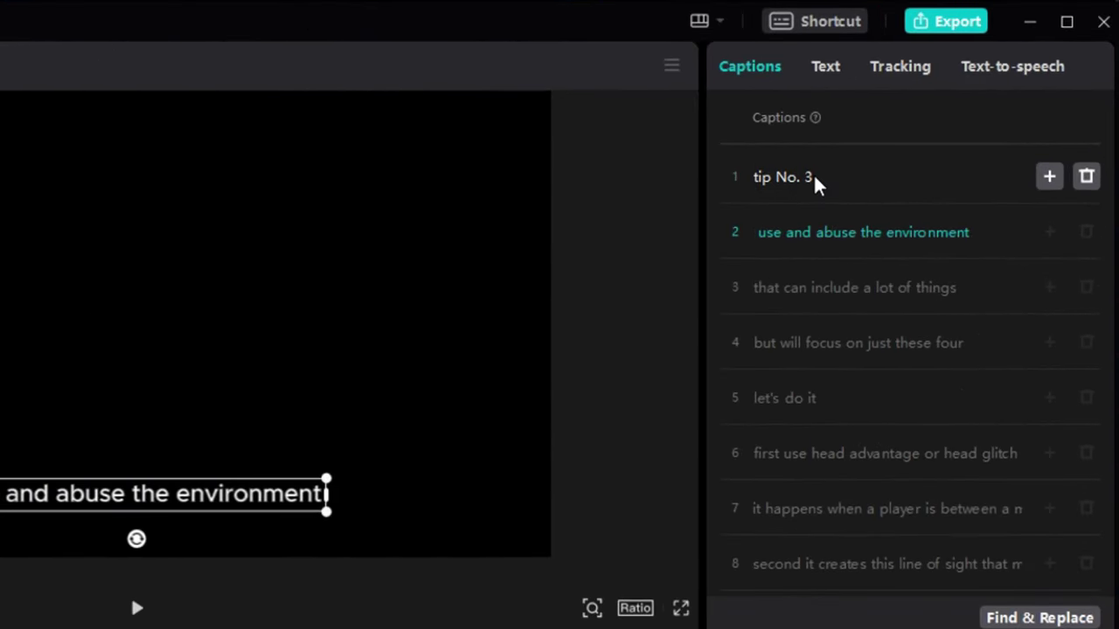
Split the captions into 'use and', 'abuse the', 'environment' and 'that'
left_click(805, 233)
key("Return")
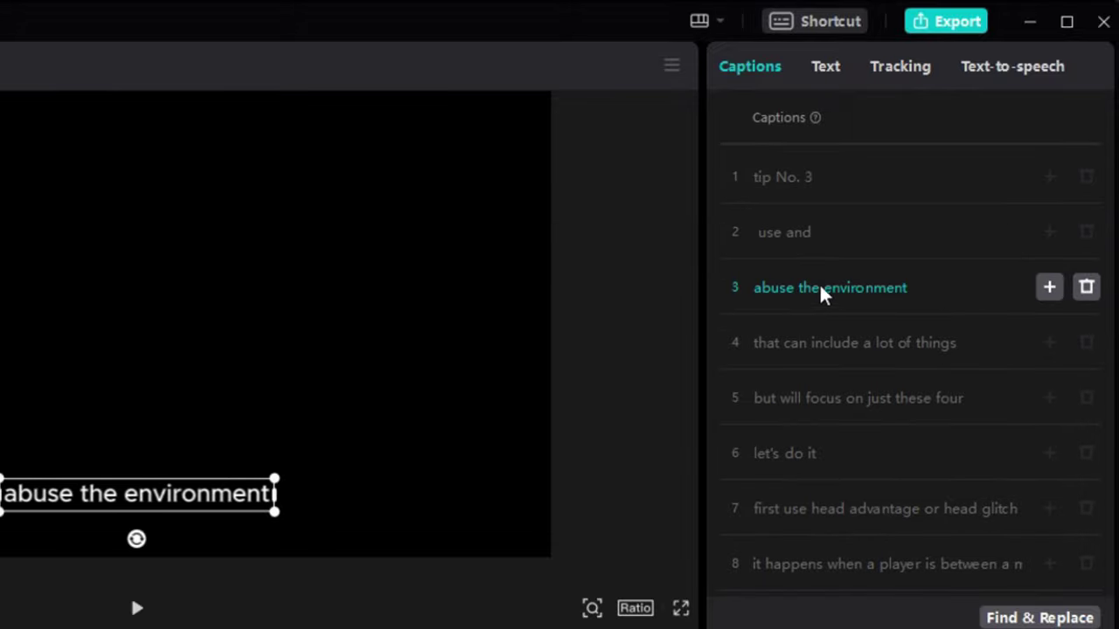
left_click(823, 288)
key("Return")
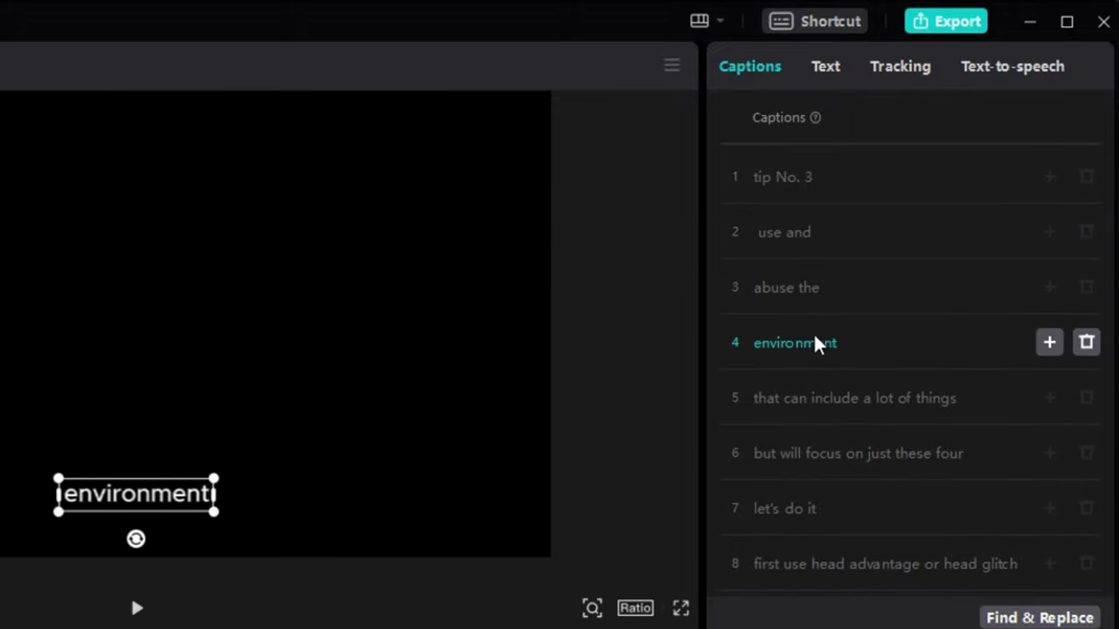
left_click(779, 397)
key("Return")
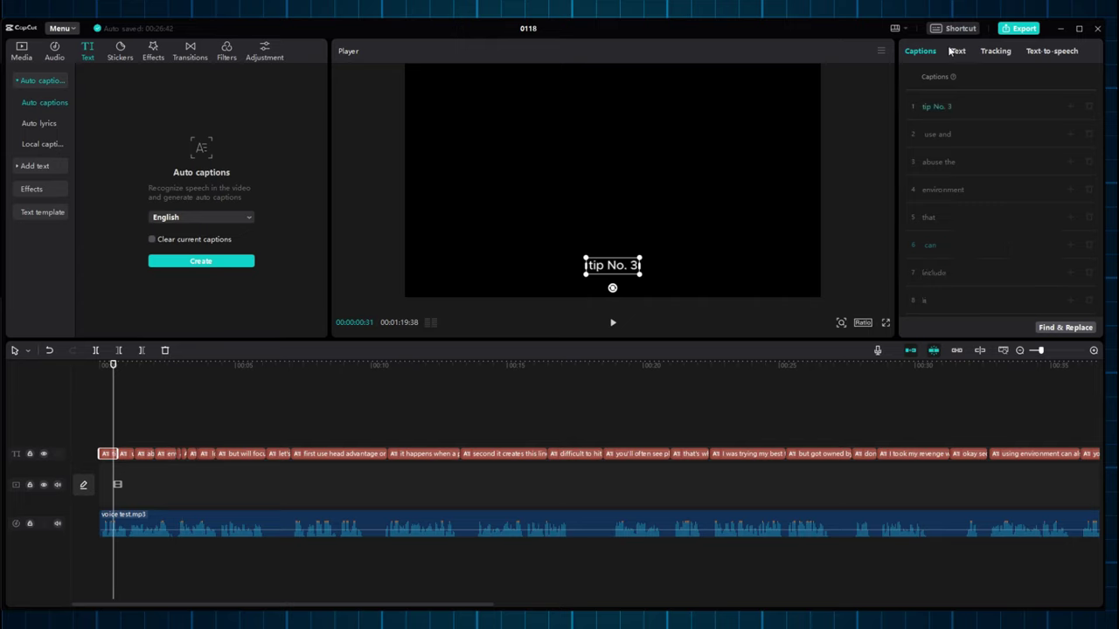
Set the captions to the ZY Elegant font in dark red 711919
left_click(956, 51)
left_click(969, 240)
left_click(957, 464)
left_click(922, 387)
left_click(1006, 469)
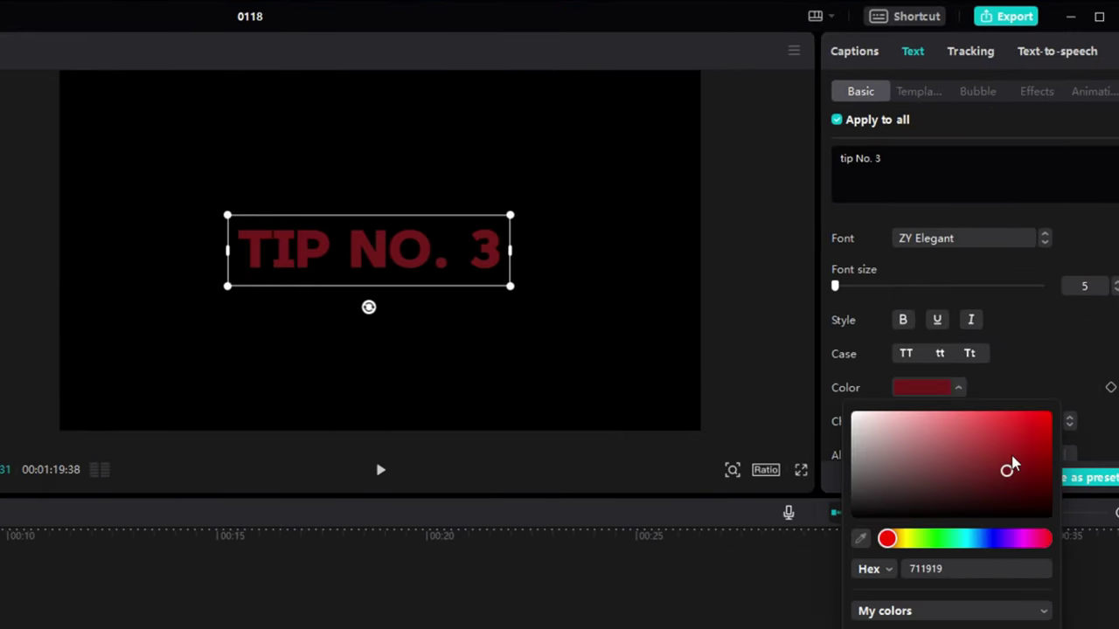
Turn on a coloured background behind the captions
scroll(1011, 466, "down", 5)
left_click(839, 372)
left_click(866, 397)
left_click(932, 467)
Enable glow on the captions, then give only 'use and' a light pink colour
scroll(874, 394, "down", 6)
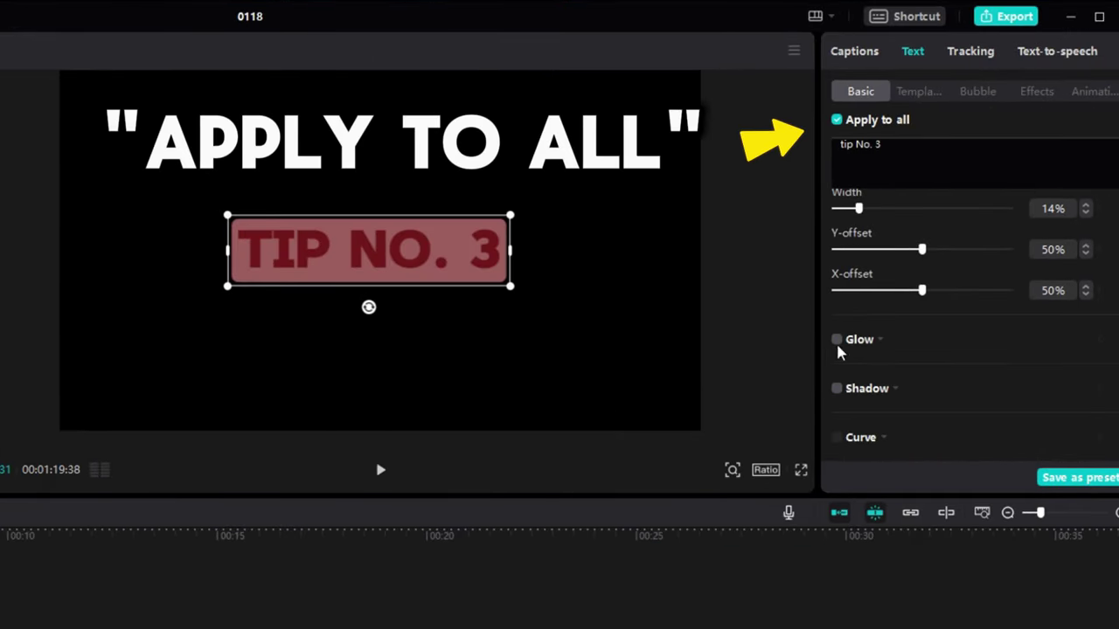
left_click(836, 339)
left_click(944, 452)
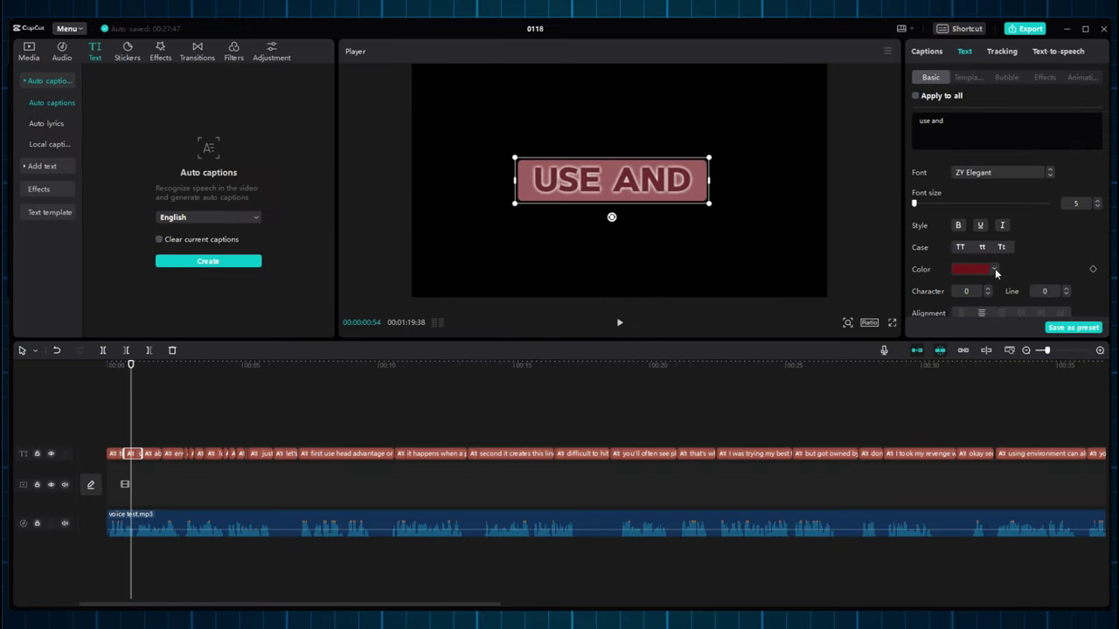
left_click(993, 270)
left_click(1040, 247)
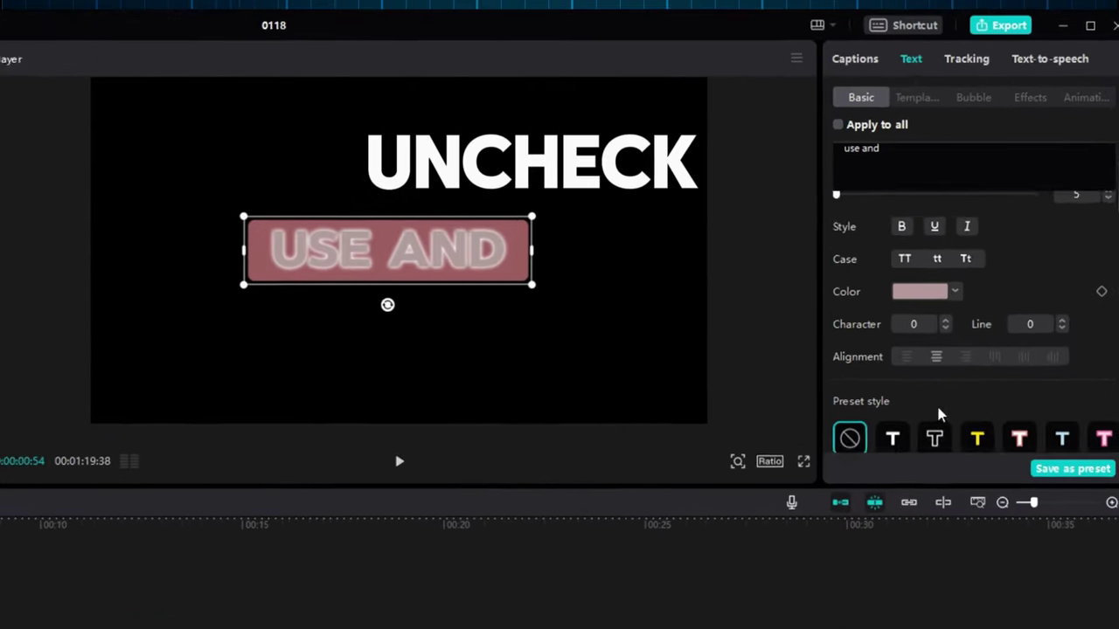